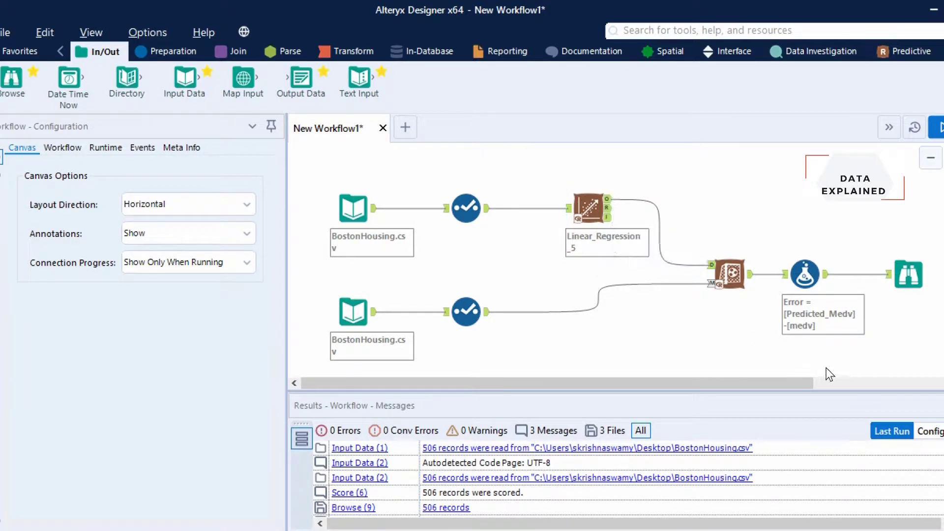
Step: Review the BostonHousing.csv input and its data preview, then open the first Select tool's field list
{"action": "left_click", "coordinate": [348, 203]}
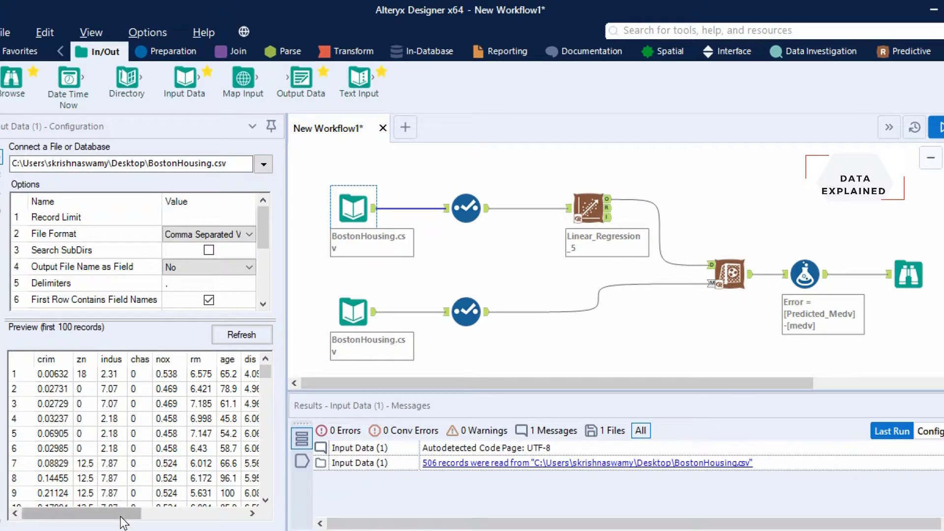
{"action": "left_click_drag", "start_coordinate": [123, 513], "coordinate": [78, 506]}
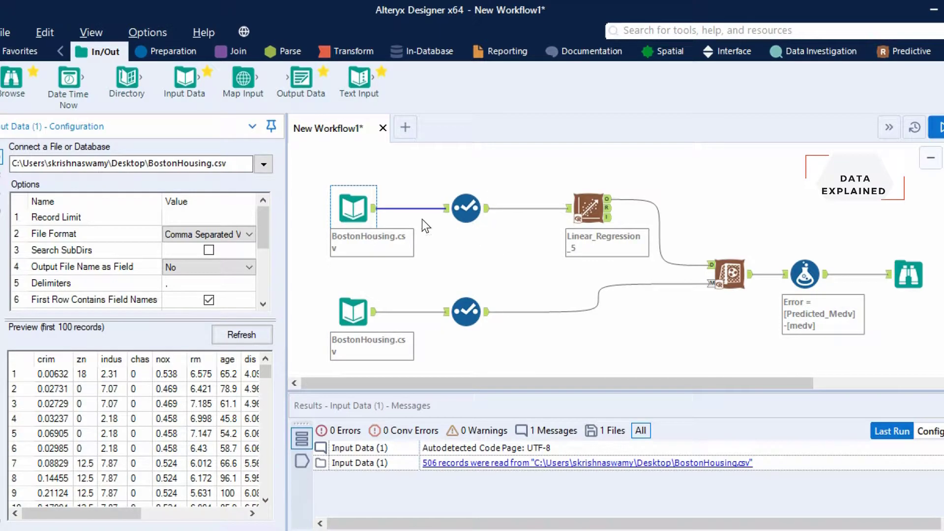
{"action": "left_click", "coordinate": [466, 208]}
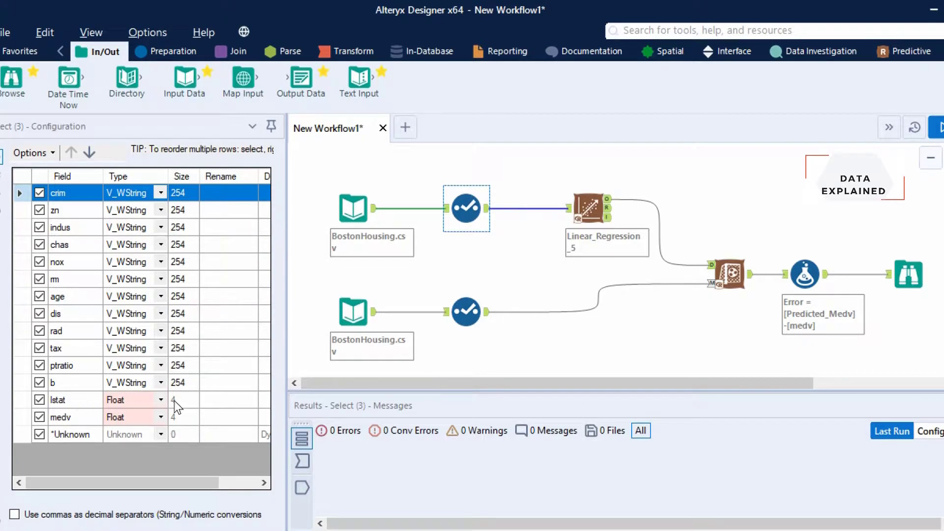
Step: Uncheck crim through b in Select (3) so only lstat and medv pass through
{"action": "left_click", "coordinate": [39, 193]}
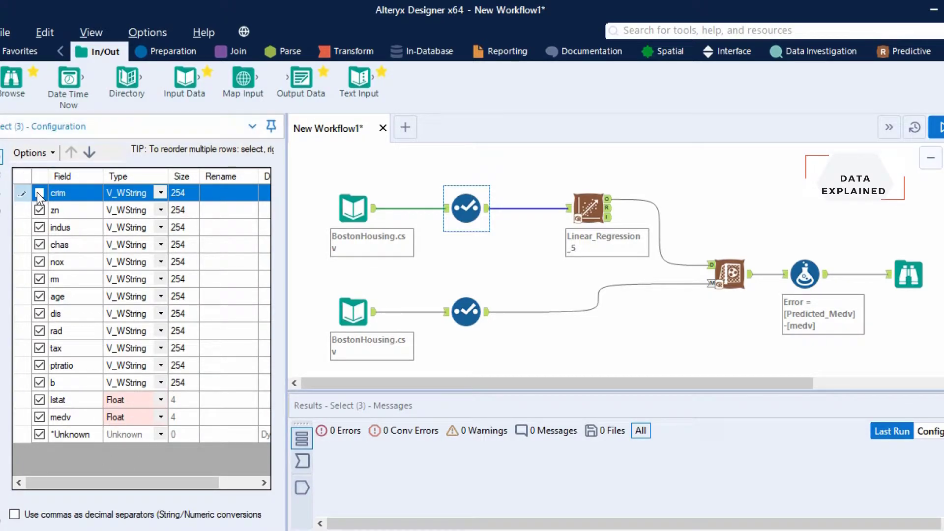
{"action": "left_click", "coordinate": [39, 210]}
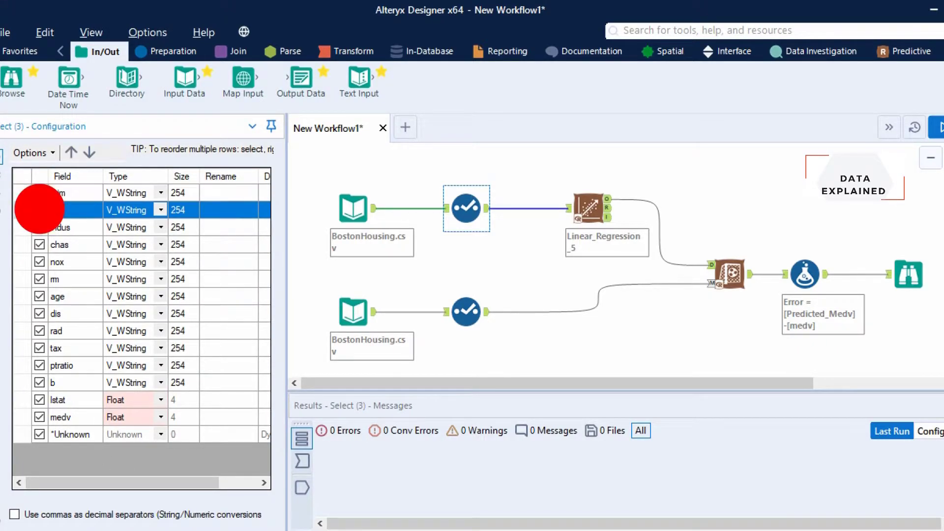
{"action": "key", "text": "Down"}
{"action": "key", "text": "space"}
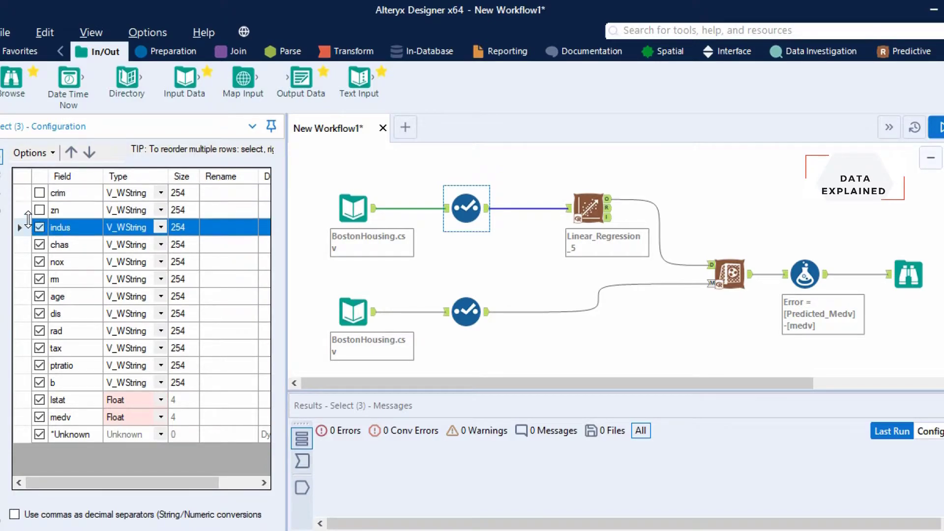
{"action": "key", "text": "Down"}
{"action": "key", "text": "space"}
{"action": "key", "text": "Down"}
{"action": "key", "text": "space"}
{"action": "key", "text": "Down"}
{"action": "key", "text": "space"}
{"action": "key", "text": "Down"}
{"action": "key", "text": "space"}
{"action": "key", "text": "Down"}
{"action": "key", "text": "space"}
{"action": "key", "text": "Down"}
{"action": "key", "text": "space"}
{"action": "key", "text": "Down"}
{"action": "key", "text": "space"}
{"action": "key", "text": "Down"}
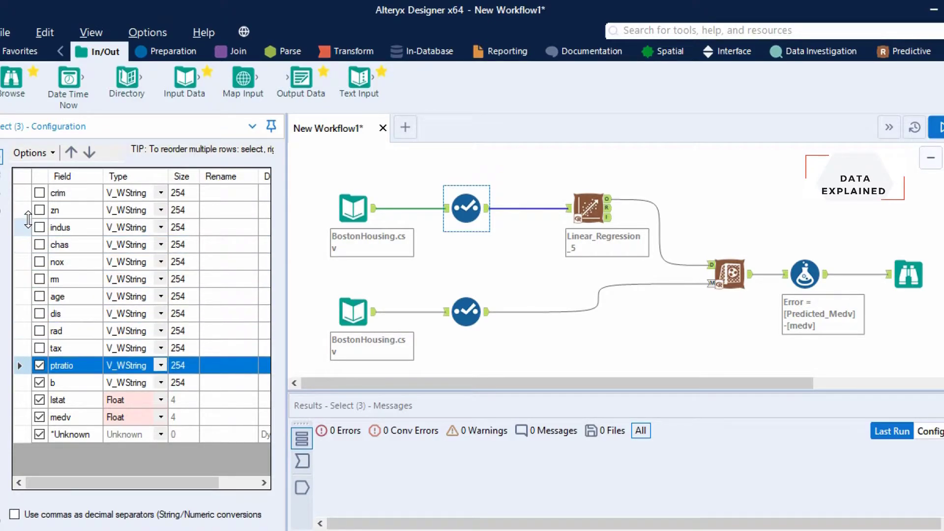
{"action": "key", "text": "space"}
{"action": "key", "text": "Down"}
{"action": "key", "text": "space"}
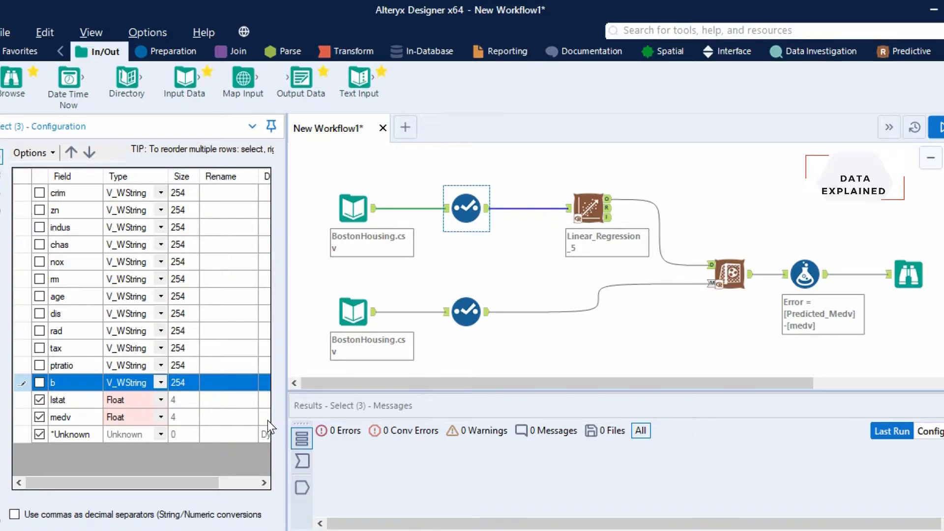
{"action": "left_click", "coordinate": [590, 206]}
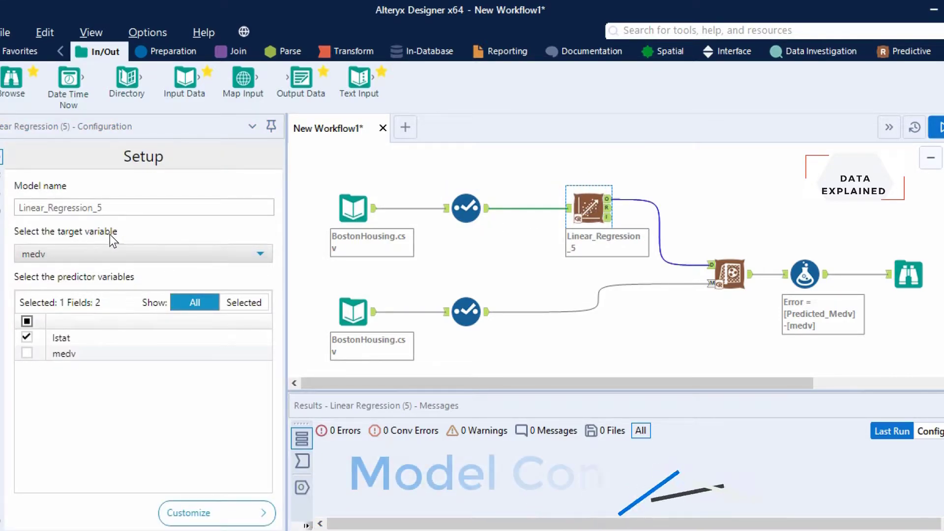
Step: Keep medv as the Linear_Regression_5 target variable, with lstat as predictor
{"action": "left_click", "coordinate": [107, 256]}
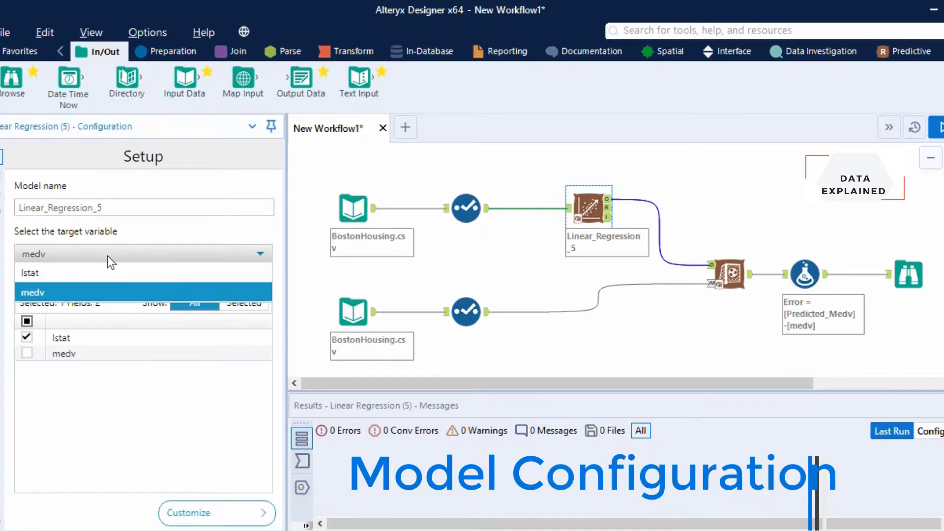
{"action": "left_click", "coordinate": [168, 228]}
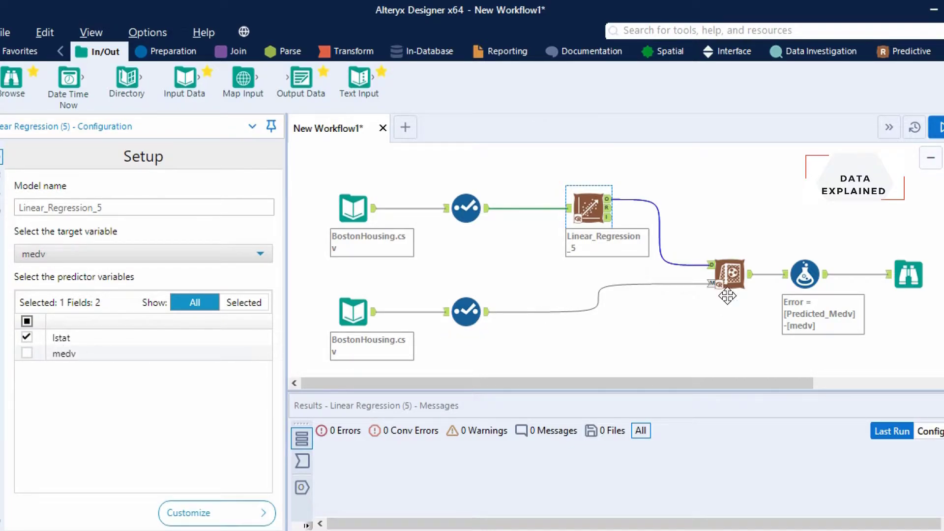
Step: Open Score (6) settings and check the new field name Predicted_Medv
{"action": "left_click", "coordinate": [736, 271]}
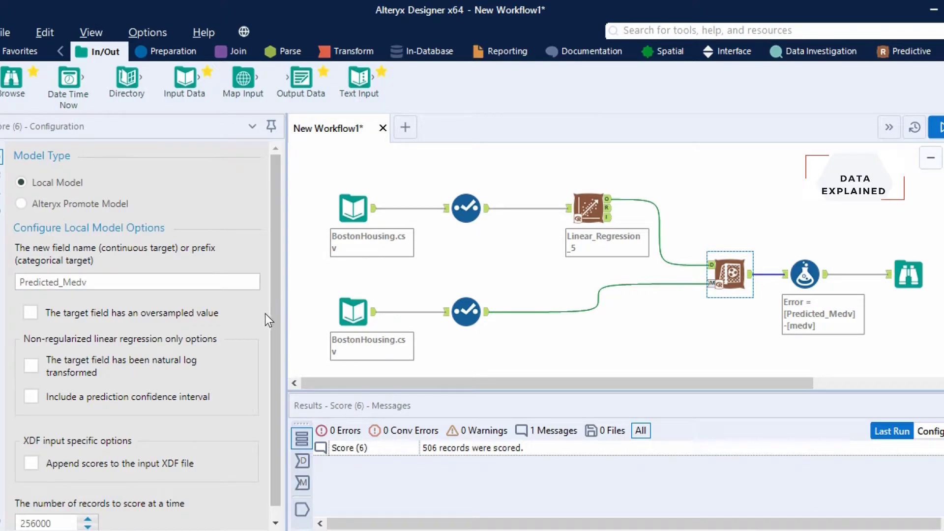
{"action": "left_click_drag", "start_coordinate": [272, 316], "coordinate": [275, 369]}
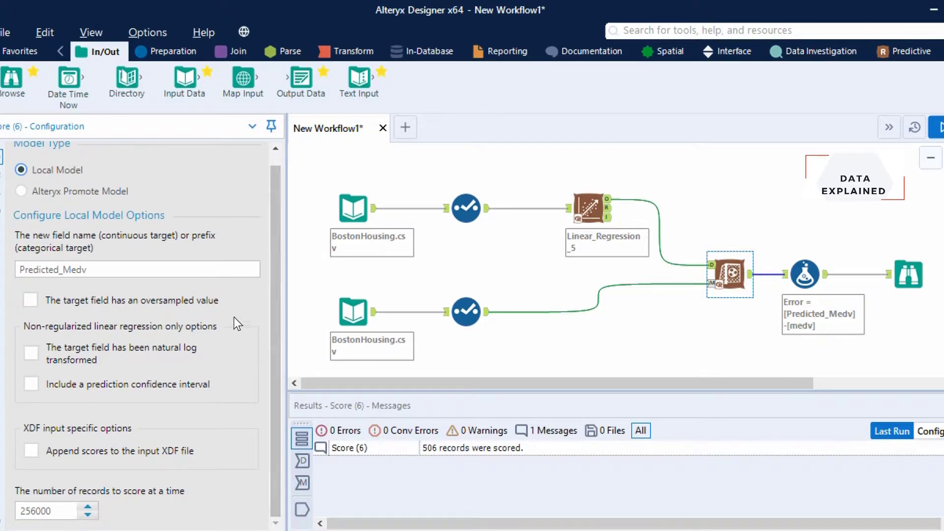
{"action": "left_click", "coordinate": [172, 269]}
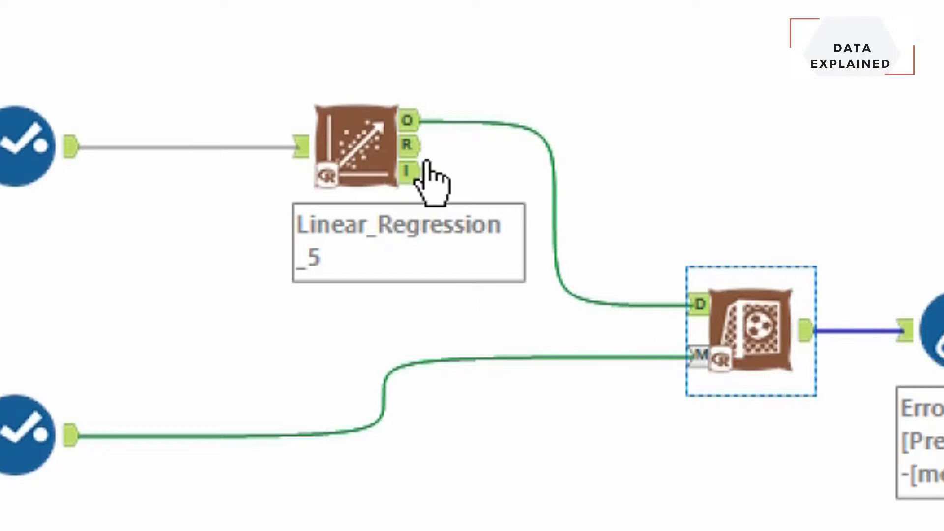
{"action": "left_click", "coordinate": [418, 123]}
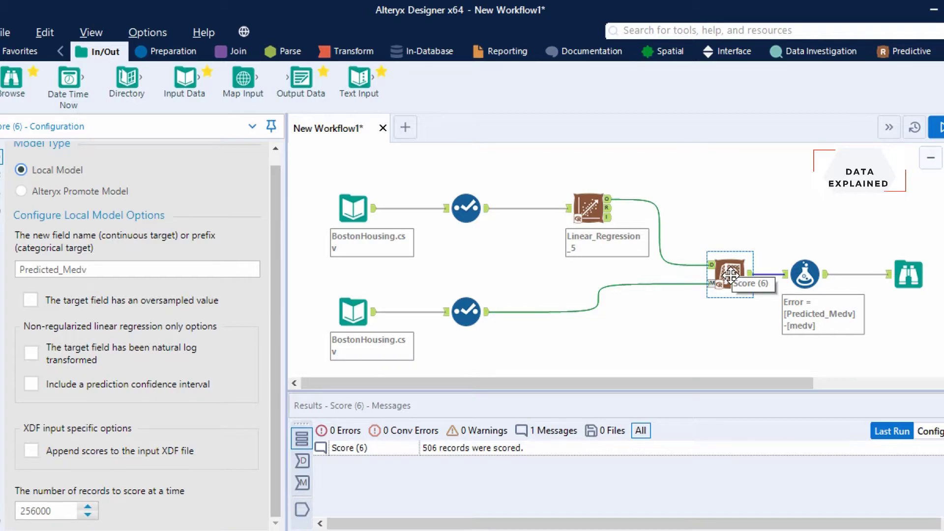
Step: Scroll the Score configuration and enable 'The target field has an oversampled value'
{"action": "left_click", "coordinate": [276, 271]}
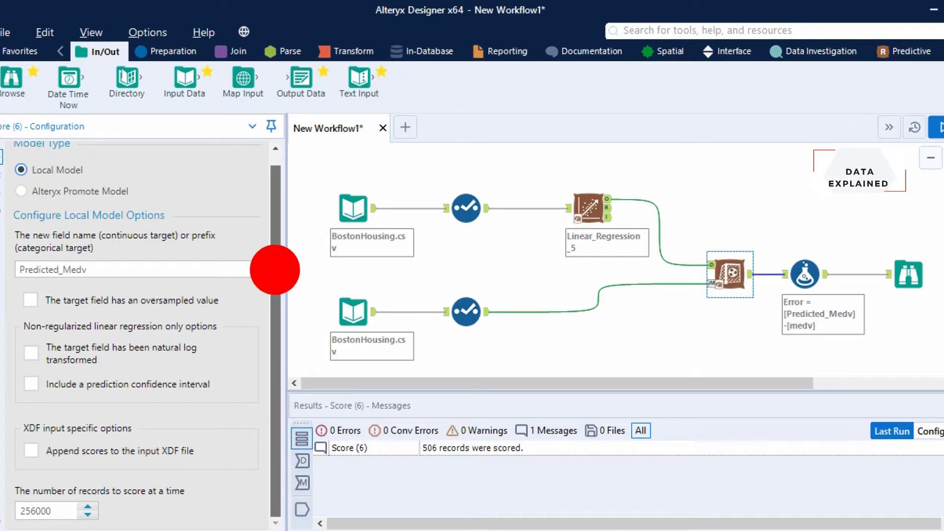
{"action": "left_click_drag", "start_coordinate": [278, 214], "coordinate": [273, 172]}
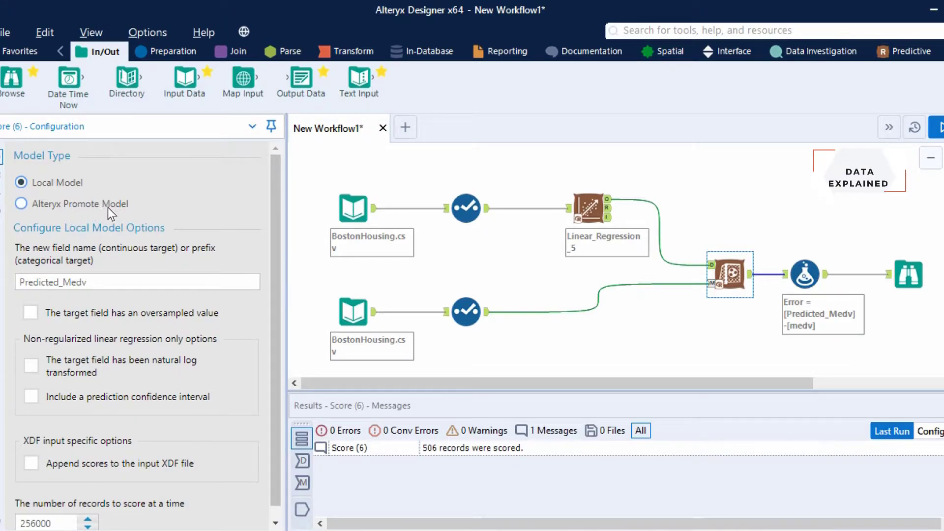
{"action": "left_click", "coordinate": [277, 267]}
{"action": "left_click_drag", "start_coordinate": [274, 257], "coordinate": [273, 283]}
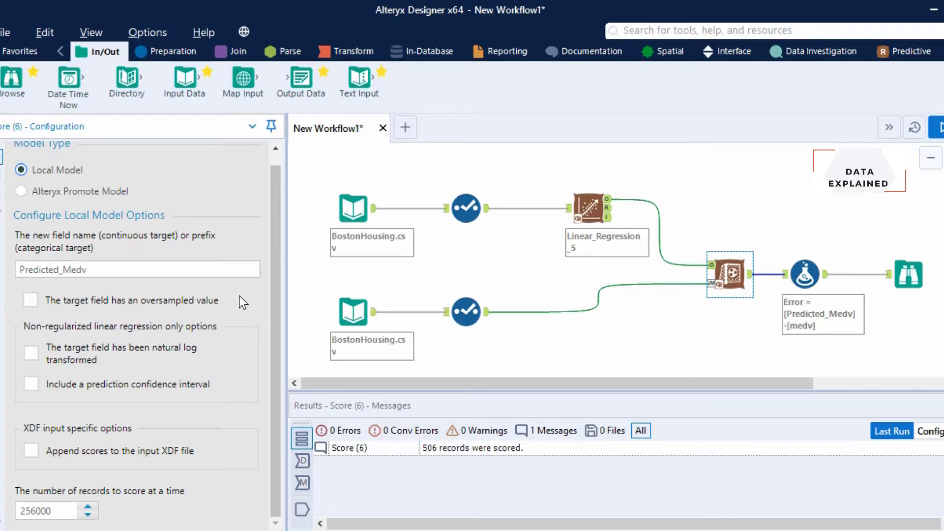
{"action": "left_click", "coordinate": [275, 328]}
{"action": "left_click", "coordinate": [36, 301]}
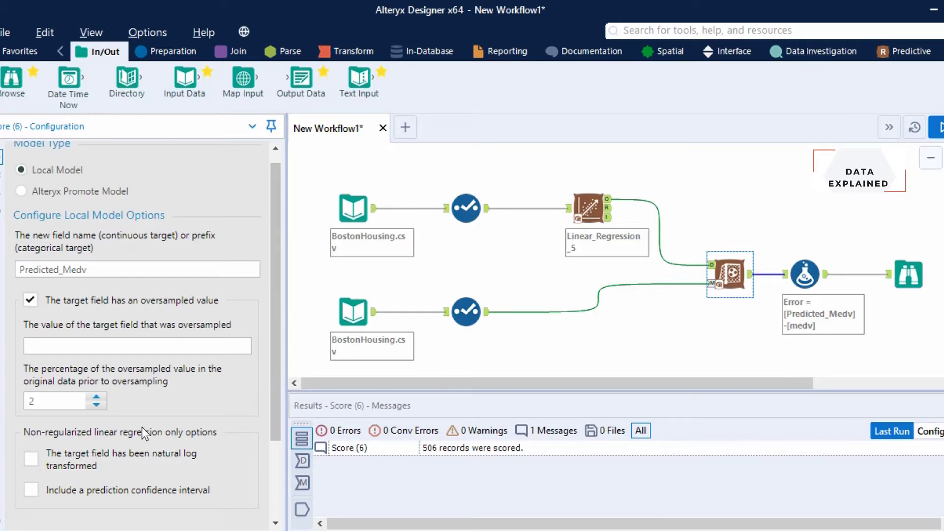
Step: Turn the oversampled-target option off and leave the target not log transformed
{"action": "left_click", "coordinate": [30, 300]}
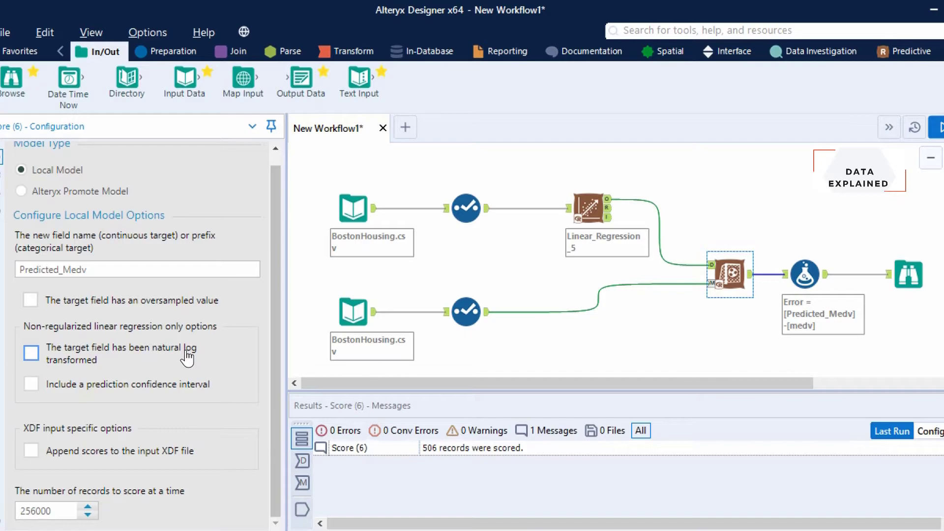
{"action": "left_click", "coordinate": [80, 366]}
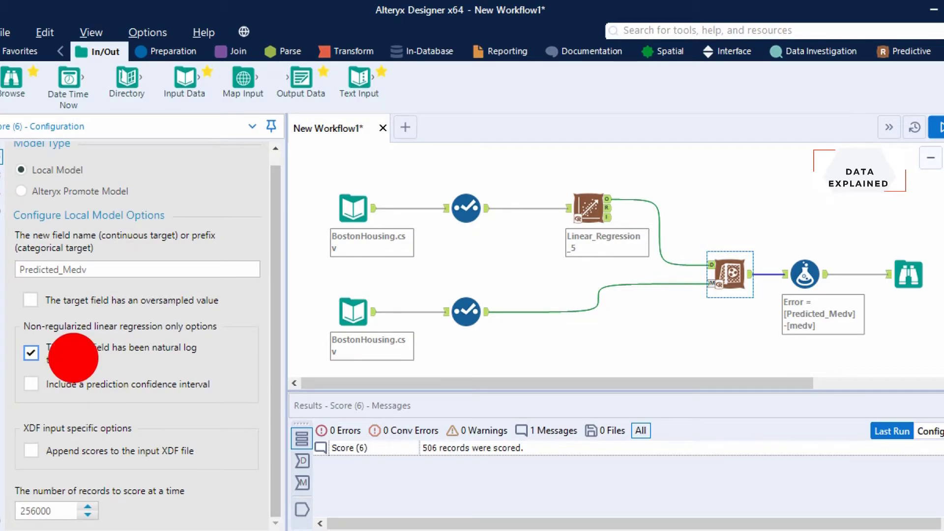
{"action": "left_click", "coordinate": [79, 363]}
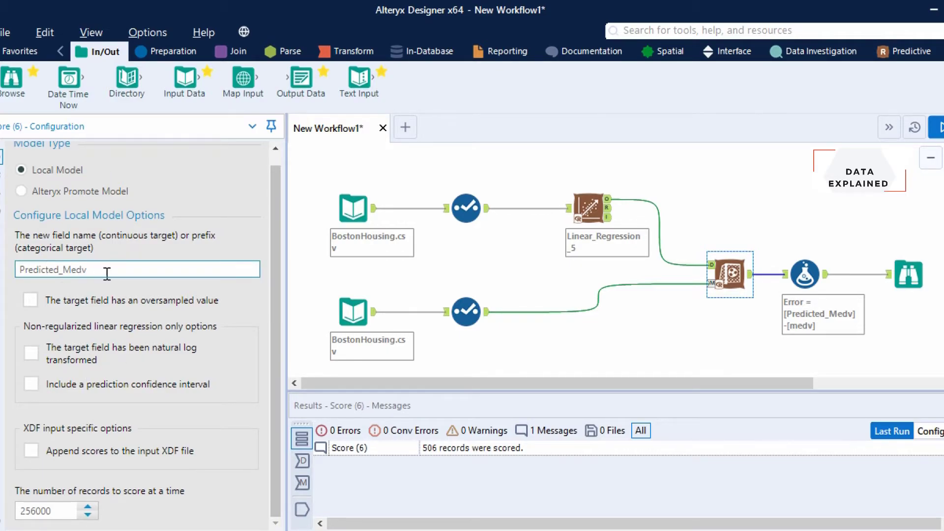
Step: Include a prediction confidence interval in the scores, keeping the percentage at 95
{"action": "left_click", "coordinate": [141, 389]}
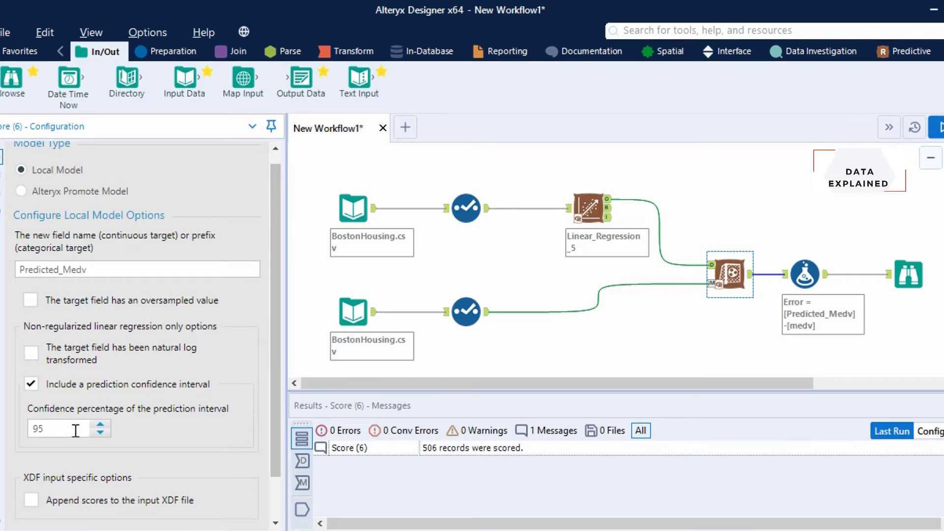
{"action": "scroll", "coordinate": [103, 432], "scroll_direction": "down", "scroll_amount": 2}
{"action": "left_click", "coordinate": [102, 426]}
{"action": "left_click", "coordinate": [101, 425]}
{"action": "left_click", "coordinate": [101, 424]}
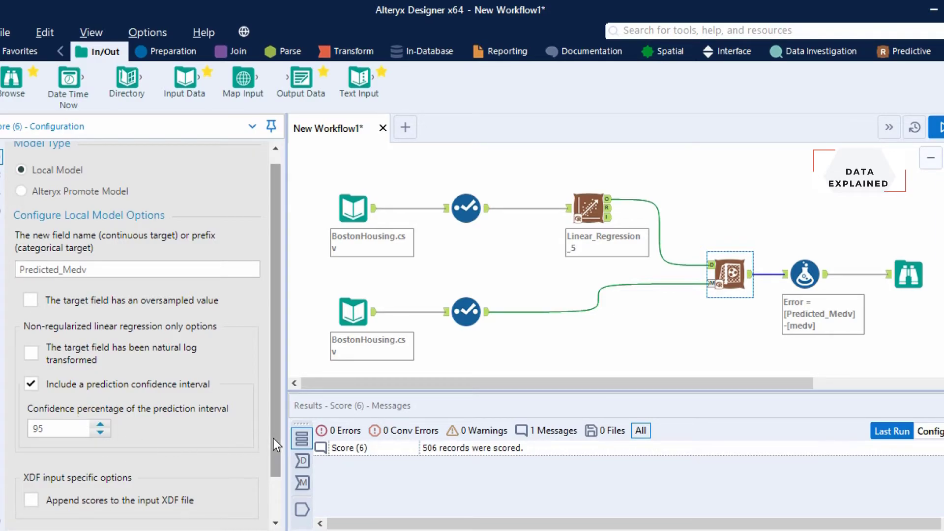
{"action": "left_click", "coordinate": [276, 491]}
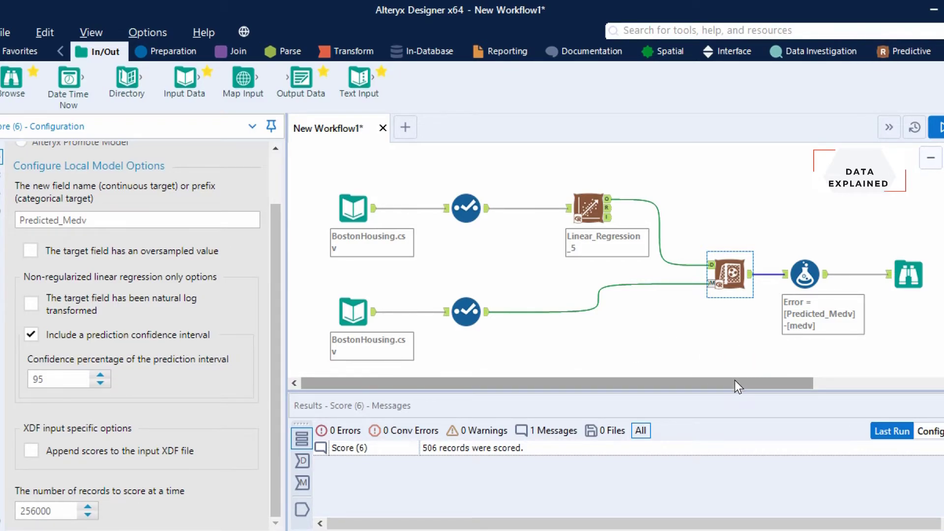
{"action": "mouse_move", "coordinate": [735, 380]}
{"action": "left_mouse_down"}
{"action": "mouse_move", "coordinate": [792, 383]}
{"action": "mouse_move", "coordinate": [722, 382]}
{"action": "left_mouse_up"}
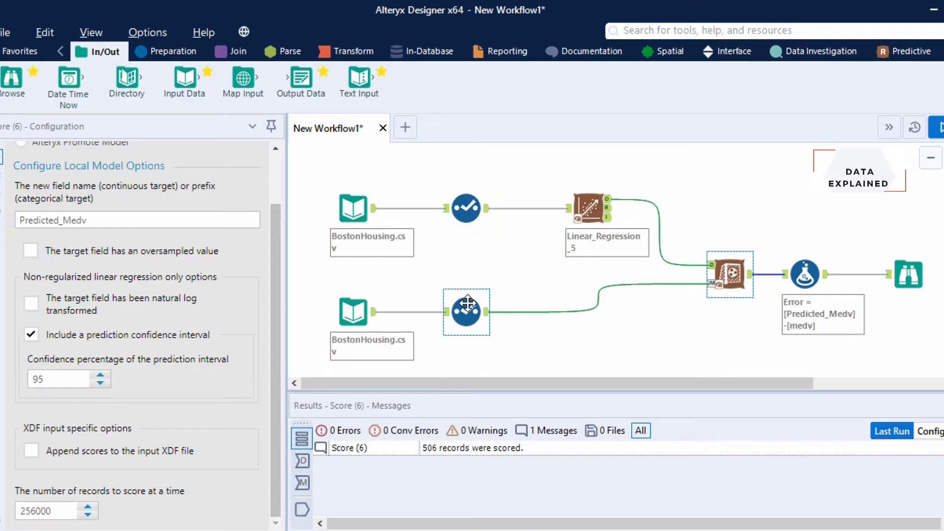
Step: Uncheck crim through b in Select (4), keeping lstat and medv, and connect it to Score
{"action": "left_click", "coordinate": [468, 213]}
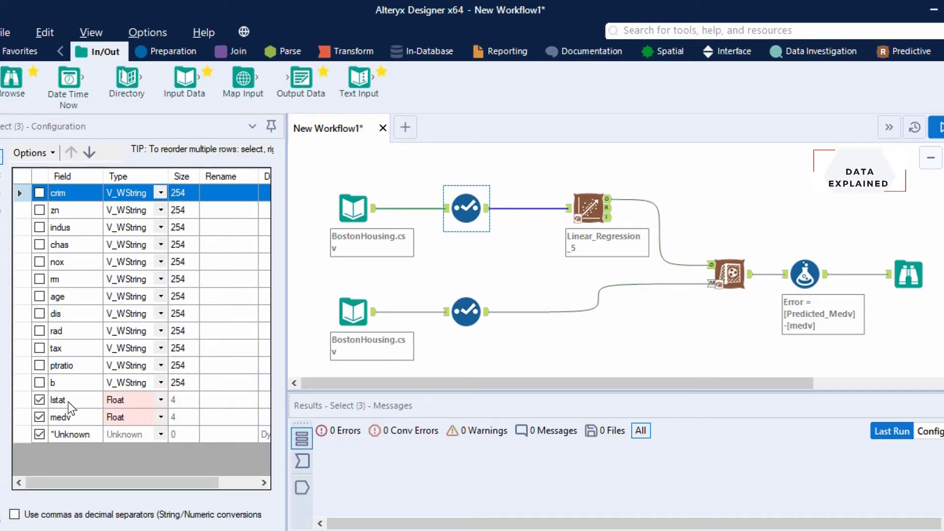
{"action": "left_click", "coordinate": [462, 311]}
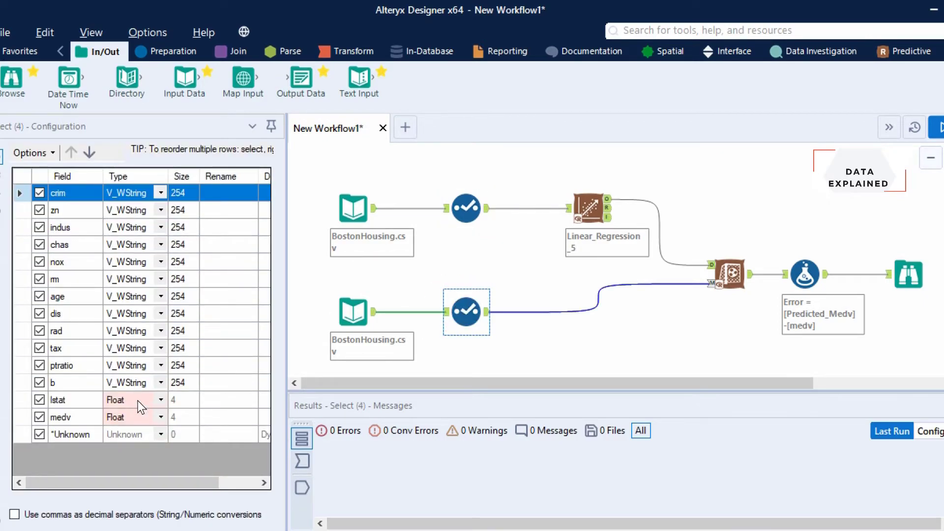
{"action": "left_click", "coordinate": [40, 193]}
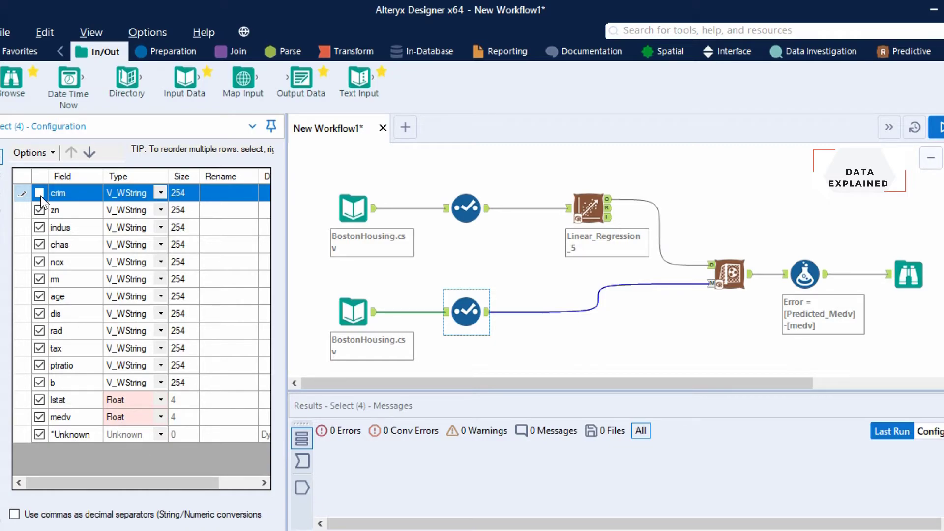
{"action": "key", "text": "Down"}
{"action": "key", "text": "space"}
{"action": "key", "text": "Down"}
{"action": "key", "text": "space"}
{"action": "key", "text": "Down"}
{"action": "key", "text": "space"}
{"action": "key", "text": "Down"}
{"action": "key", "text": "space"}
{"action": "key", "text": "Down"}
{"action": "key", "text": "space"}
{"action": "key", "text": "Down"}
{"action": "key", "text": "space"}
{"action": "key", "text": "Down"}
{"action": "key", "text": "space"}
{"action": "key", "text": "Down"}
{"action": "key", "text": "space"}
{"action": "key", "text": "Down"}
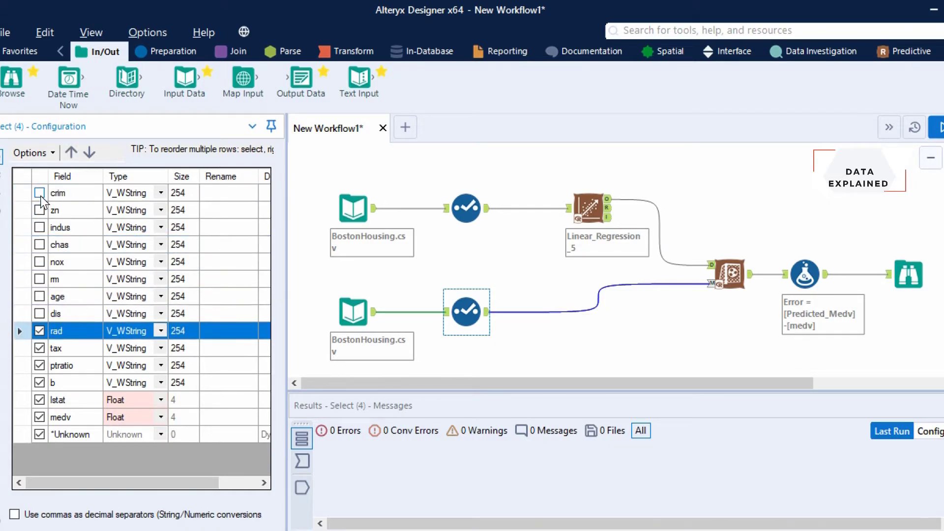
{"action": "key", "text": "space"}
{"action": "key", "text": "Down"}
{"action": "key", "text": "space"}
{"action": "key", "text": "Down"}
{"action": "key", "text": "space"}
{"action": "key", "text": "Down"}
{"action": "key", "text": "space"}
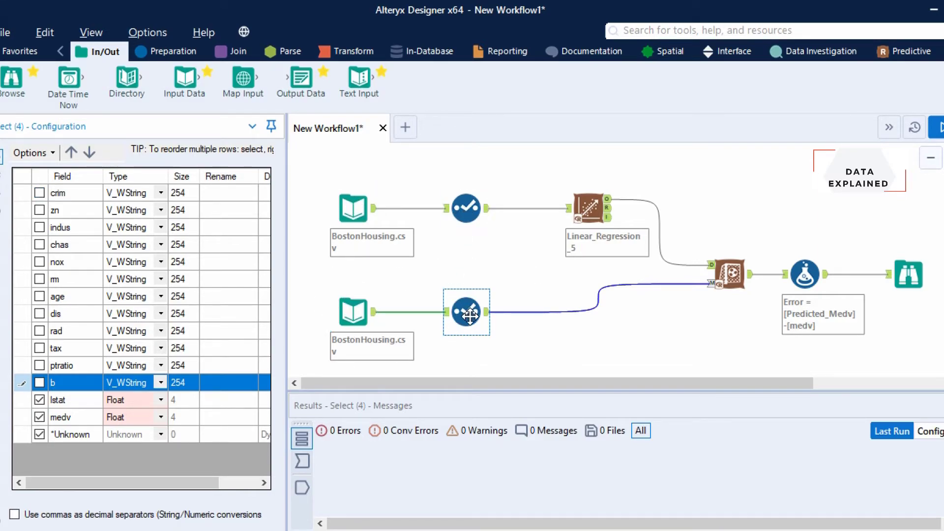
{"action": "left_click_drag", "start_coordinate": [486, 311], "coordinate": [709, 284]}
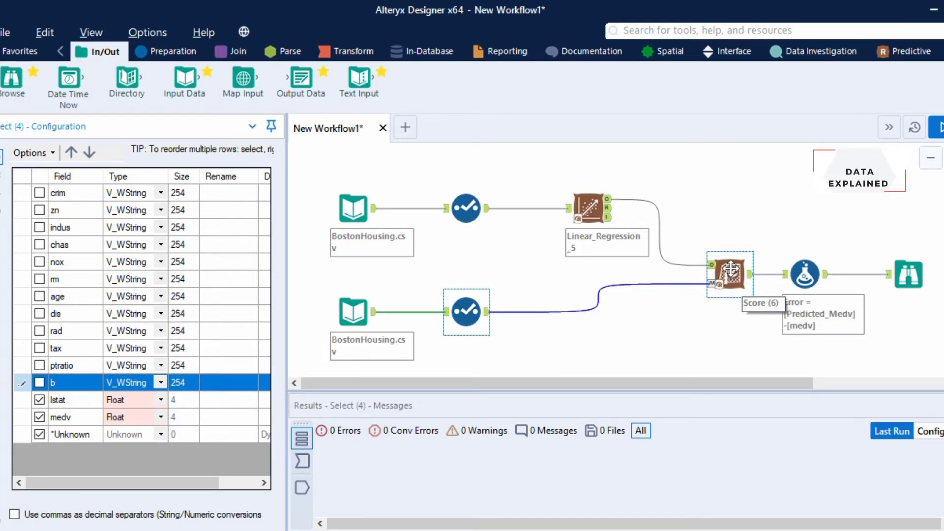
Step: Check Score messages for 506 records, then view the Error formula [Predicted_Medv]-[medv]
{"action": "left_click", "coordinate": [730, 268]}
{"action": "left_click", "coordinate": [730, 270]}
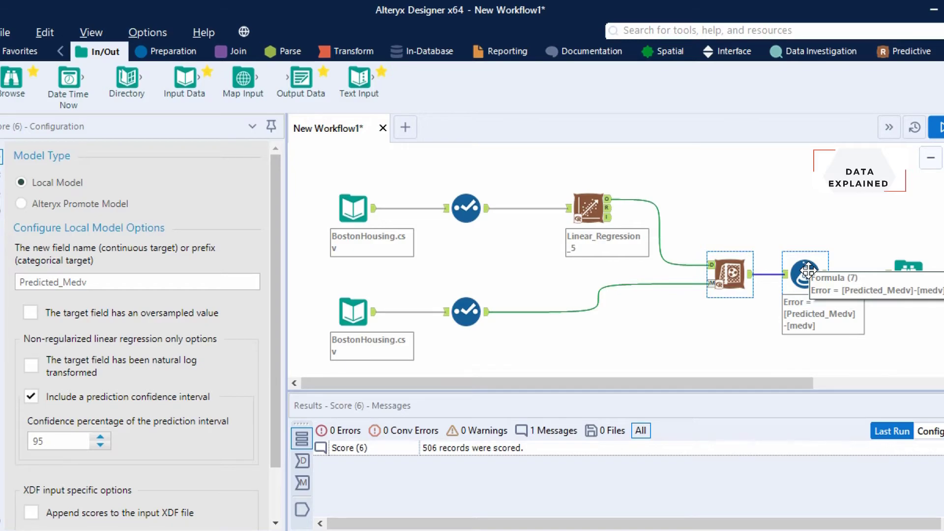
{"action": "left_click", "coordinate": [806, 272]}
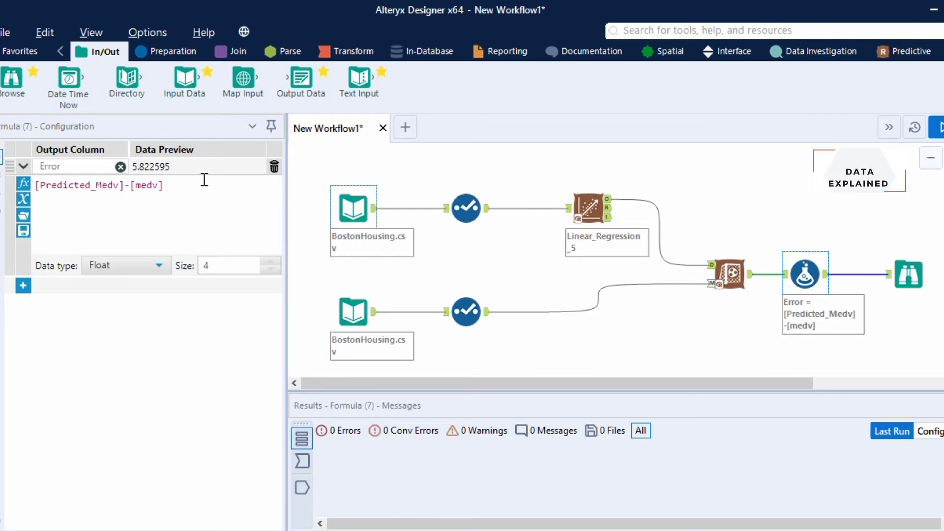
{"action": "left_click", "coordinate": [85, 168]}
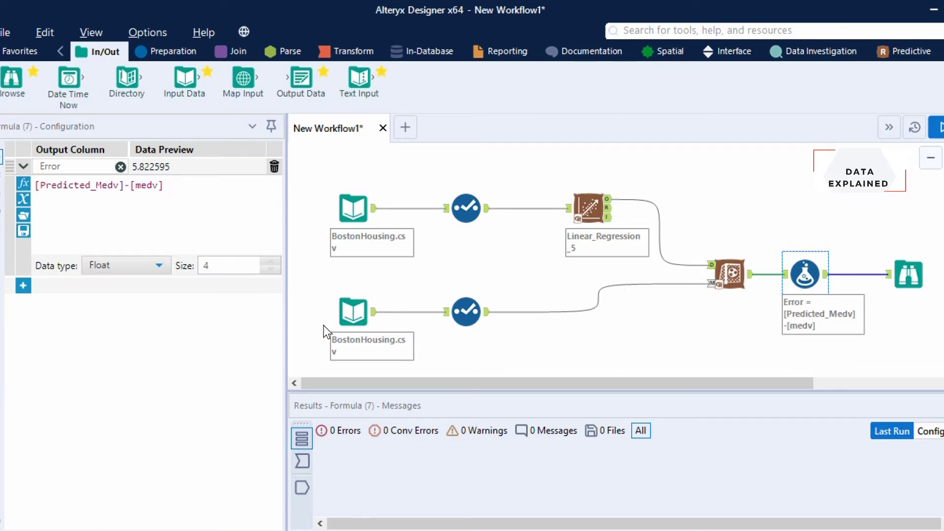
Step: Run the workflow, which finishes in 20.7 seconds with 0 errors, and acknowledge the notice
{"action": "left_click", "coordinate": [904, 265]}
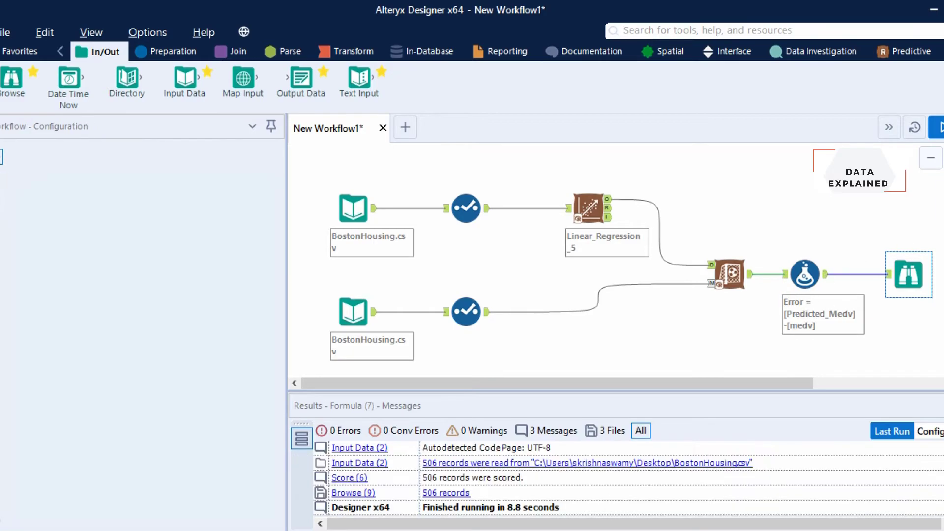
{"action": "left_click", "coordinate": [508, 218]}
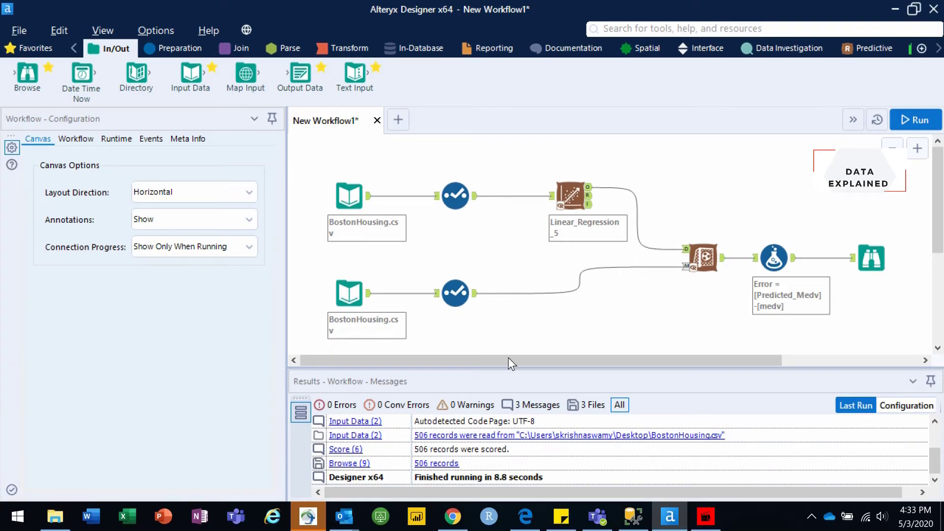
{"action": "left_click", "coordinate": [910, 116]}
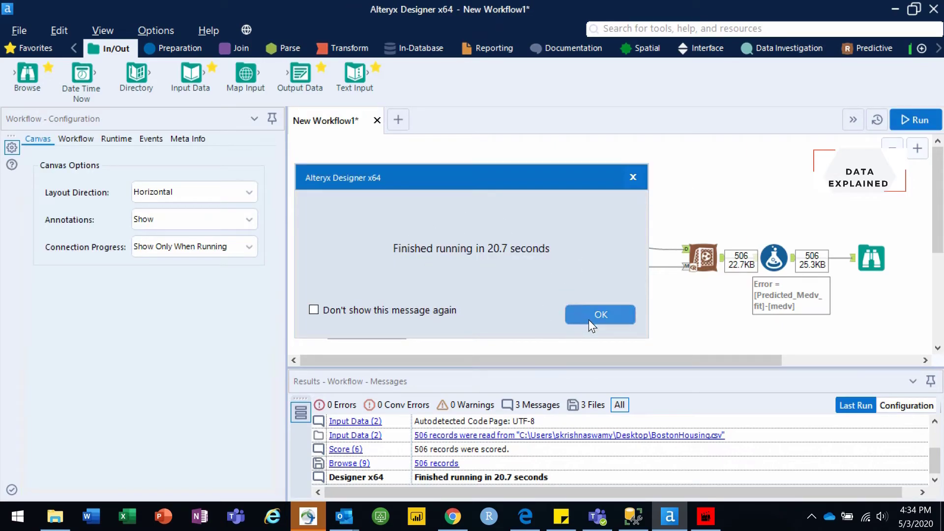
{"action": "left_click", "coordinate": [601, 313]}
{"action": "left_click", "coordinate": [875, 253]}
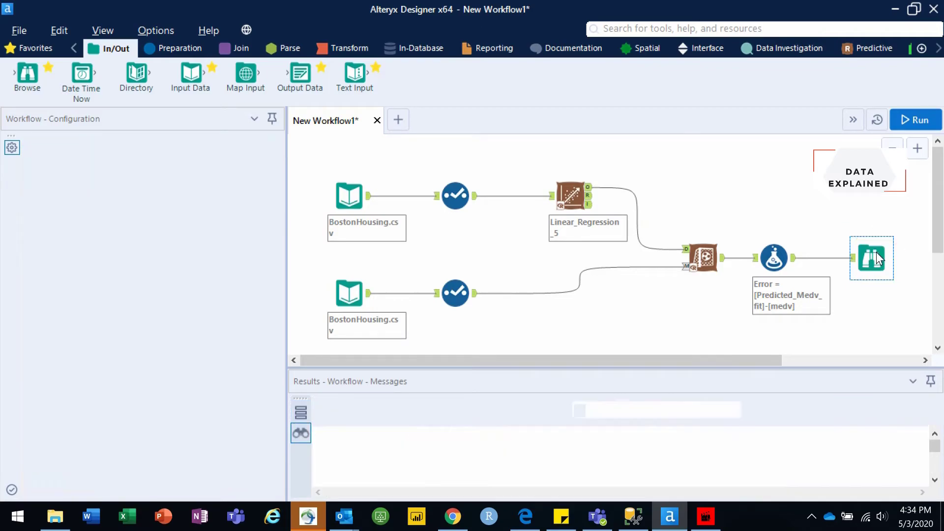
Step: Resize the Results pane to view Browse (9)'s 506 records across 6 fields
{"action": "mouse_move", "coordinate": [583, 369]}
{"action": "left_mouse_down"}
{"action": "mouse_move", "coordinate": [558, 251]}
{"action": "mouse_move", "coordinate": [545, 326]}
{"action": "mouse_move", "coordinate": [557, 338]}
{"action": "mouse_move", "coordinate": [533, 215]}
{"action": "mouse_move", "coordinate": [518, 246]}
{"action": "mouse_move", "coordinate": [534, 261]}
{"action": "left_mouse_up"}
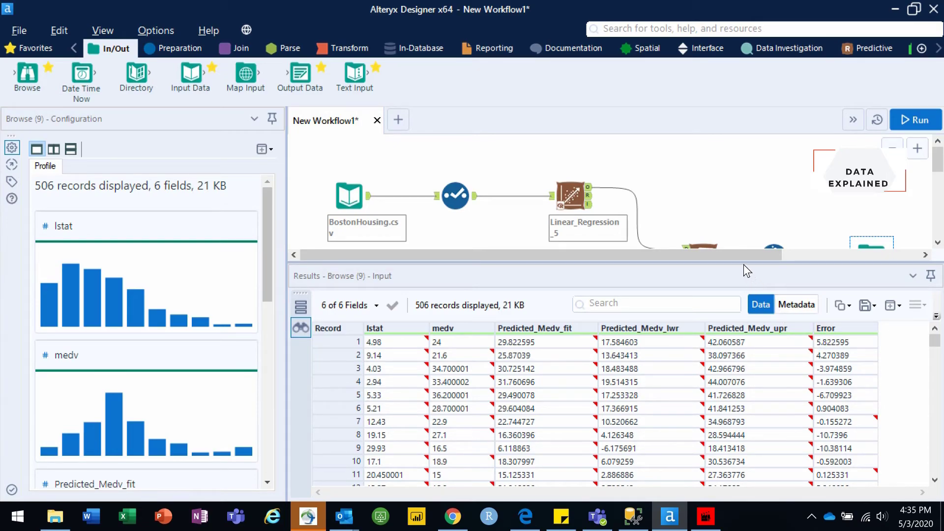
{"action": "left_click_drag", "start_coordinate": [733, 264], "coordinate": [733, 295]}
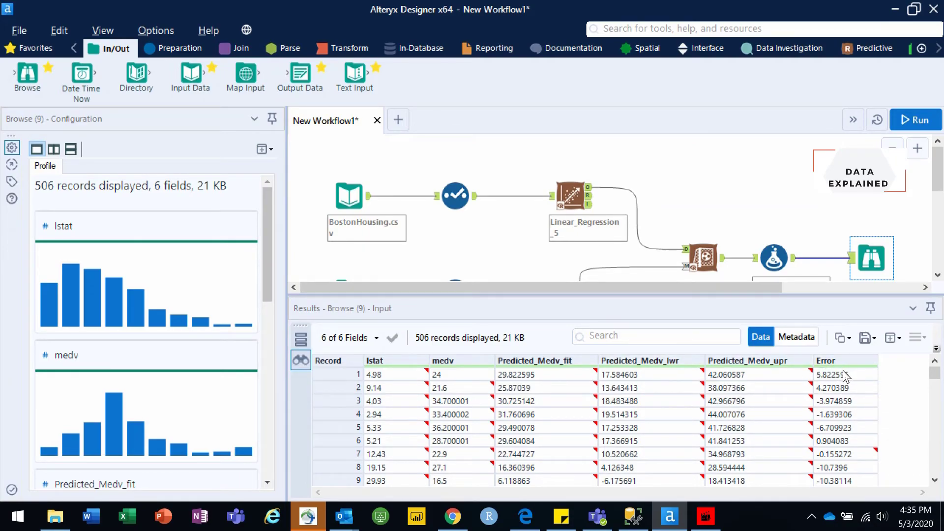
{"action": "left_click", "coordinate": [721, 298]}
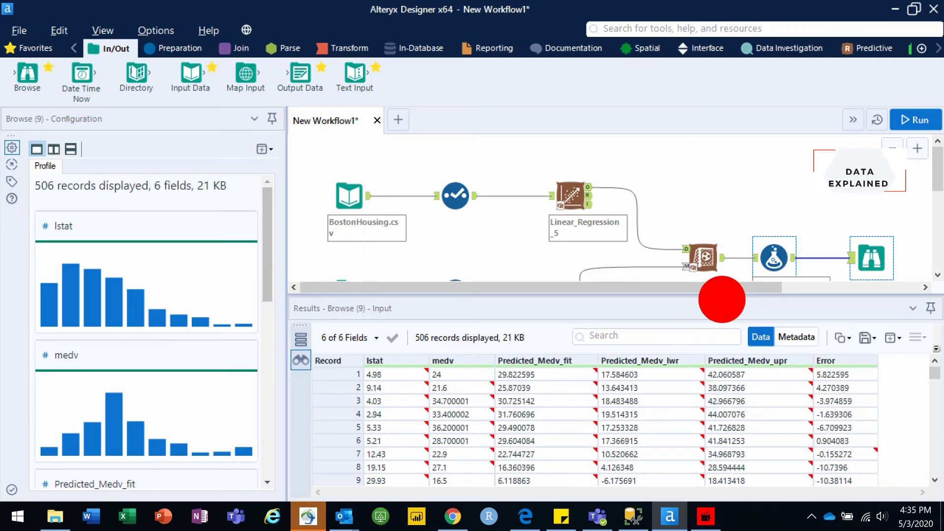
{"action": "left_click", "coordinate": [722, 296]}
Step: Resize the canvas–Results splitter so the whole workflow, including the second input branch, sits above the Browse (9) grid
{"action": "left_click_drag", "start_coordinate": [721, 295], "coordinate": [711, 358]}
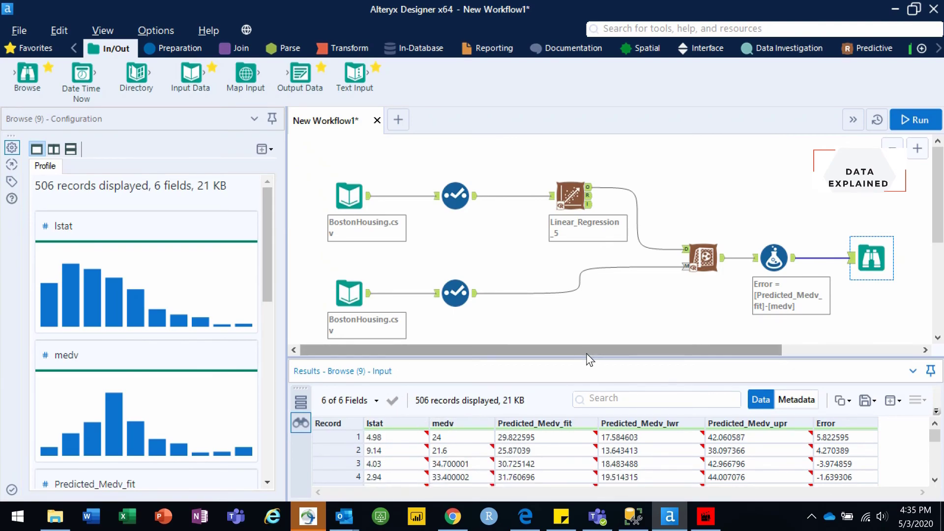
{"action": "left_click_drag", "start_coordinate": [586, 358], "coordinate": [579, 316]}
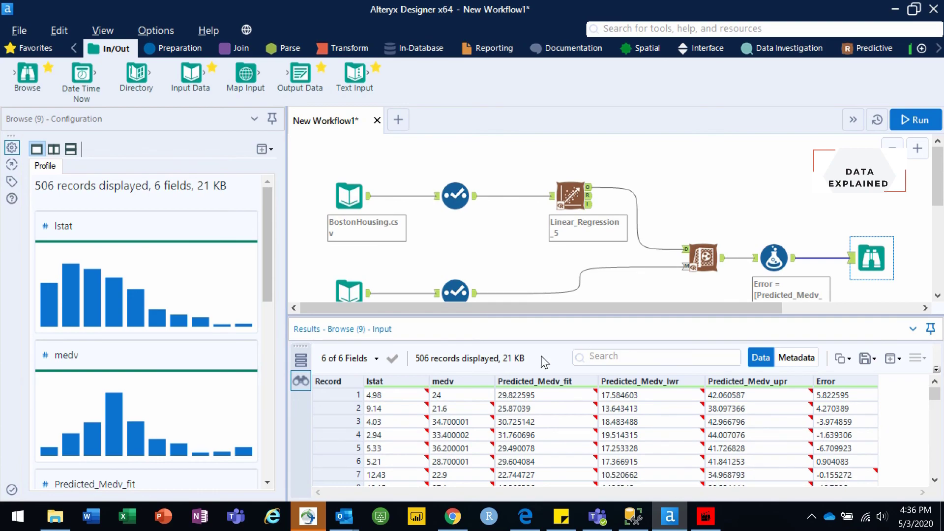
{"action": "left_click", "coordinate": [651, 318]}
{"action": "left_click", "coordinate": [652, 319]}
{"action": "left_click_drag", "start_coordinate": [639, 315], "coordinate": [646, 351]}
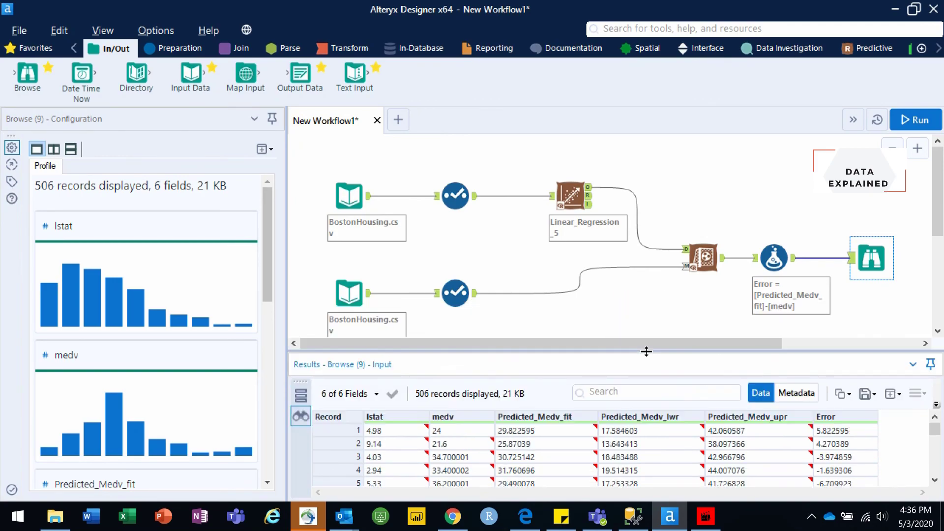